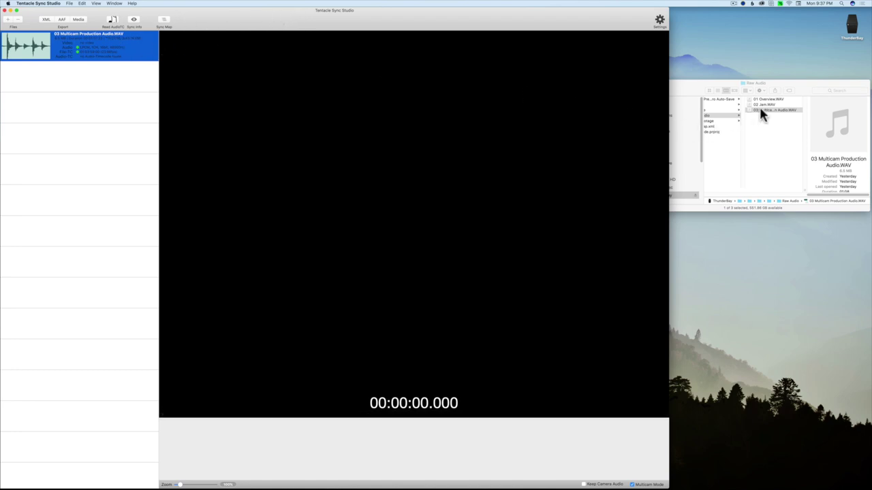
Drag 03A Multicam Production Picture.MOV from the Raw Footage folder into the clip list.
click(713, 121)
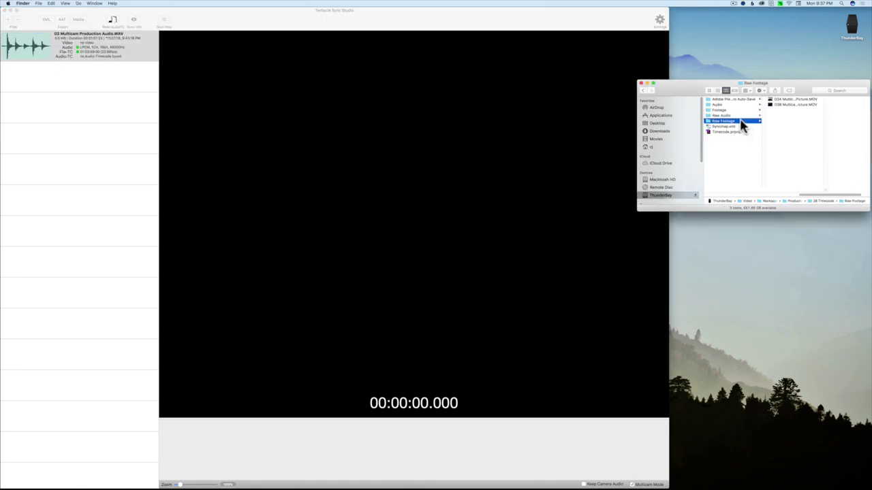
click(783, 99)
drag(783, 102, 90, 95)
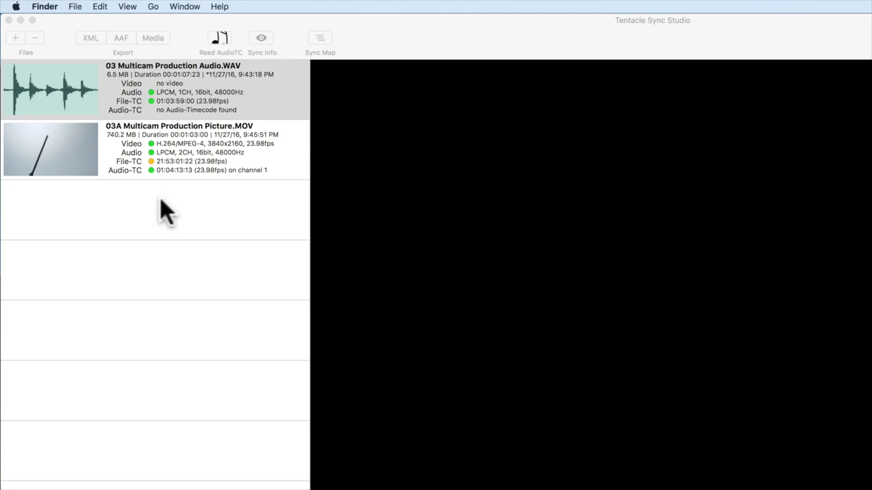
Check the 03A clip and the audio recording, then sync them with Sync Map.
click(98, 120)
click(161, 167)
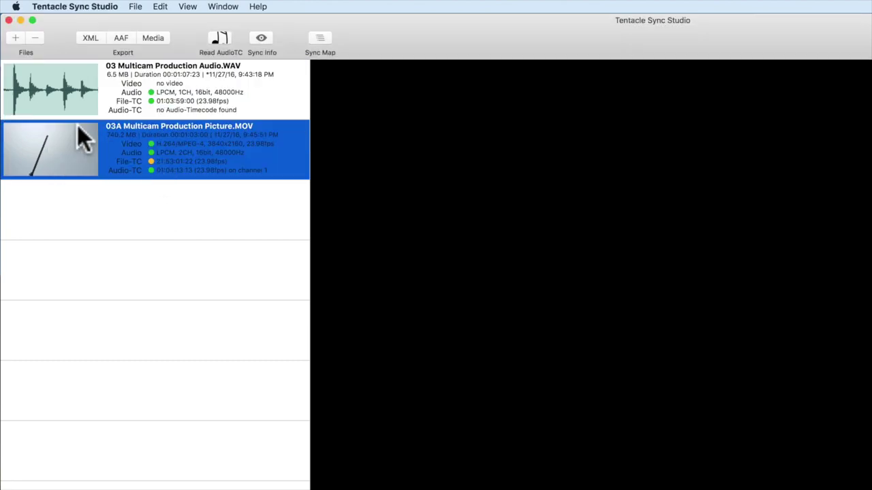
click(115, 95)
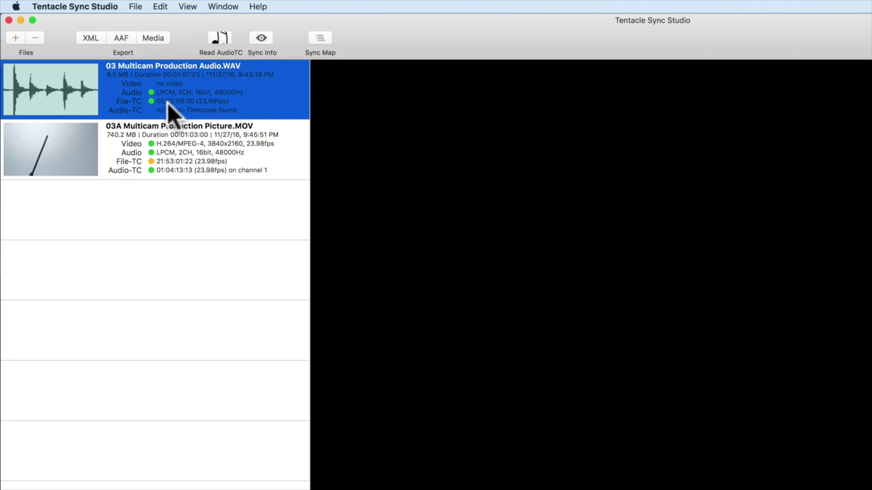
click(214, 153)
click(225, 84)
click(126, 165)
click(315, 41)
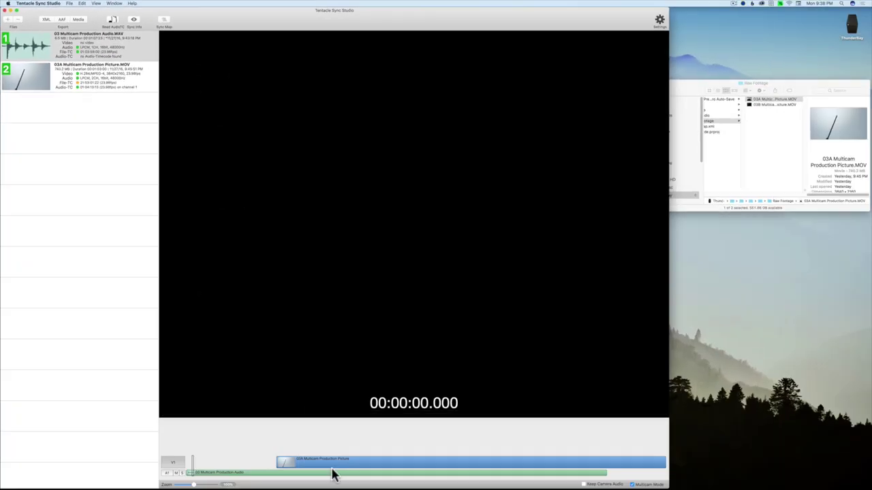
Add 03B Multicam Production Picture.MOV to the clip list and rebuild the sync map with all three clips.
drag(331, 473, 349, 470)
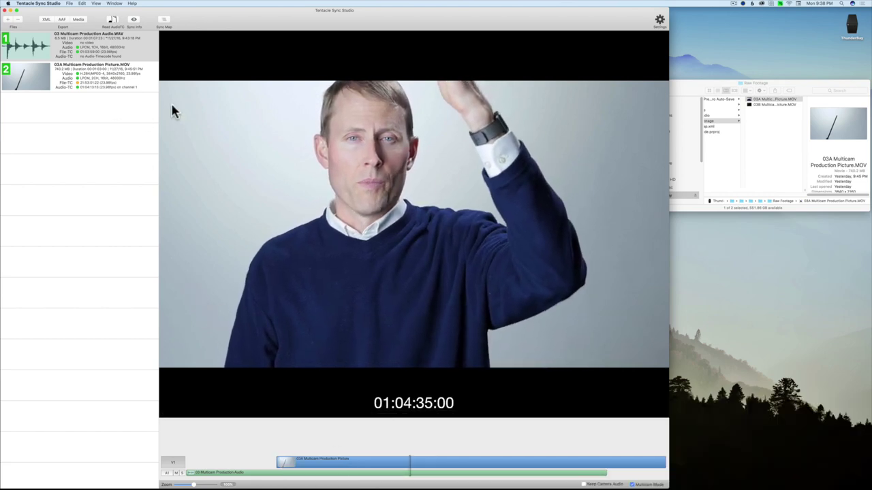
click(758, 99)
drag(767, 104, 53, 116)
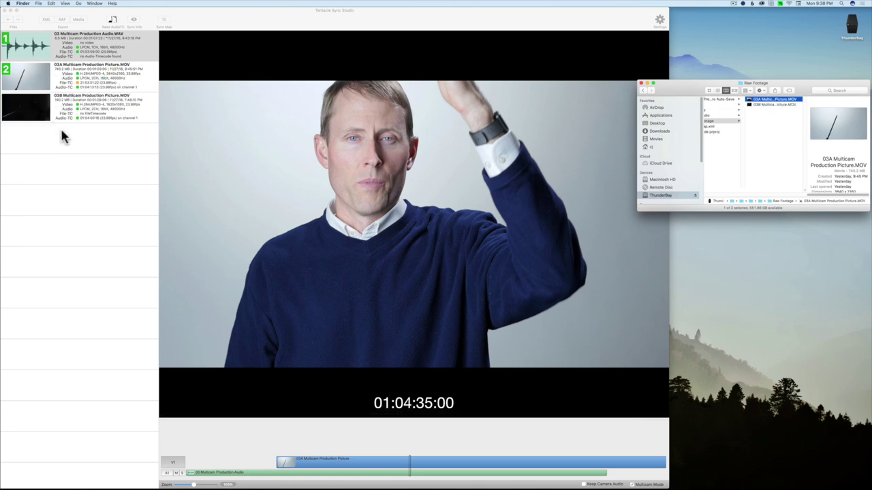
click(164, 21)
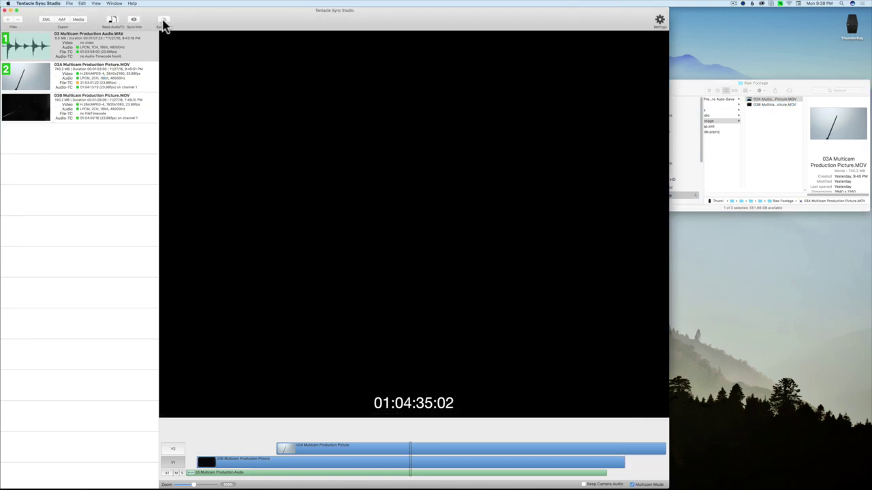
Scrub the synced cameras between about 01:04:23 and 01:04:35 to check alignment.
mouse_move(402, 454)
mouse_down()
mouse_move(419, 454)
mouse_move(400, 454)
mouse_up()
click(338, 466)
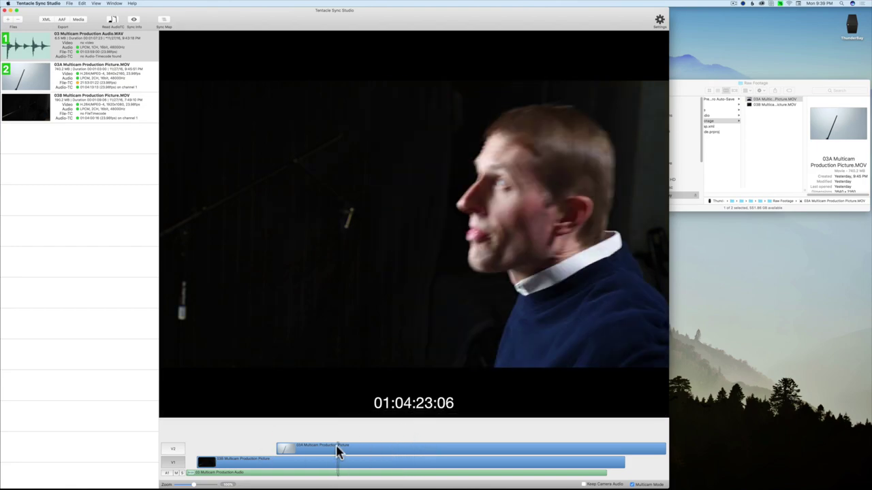
drag(337, 452, 349, 453)
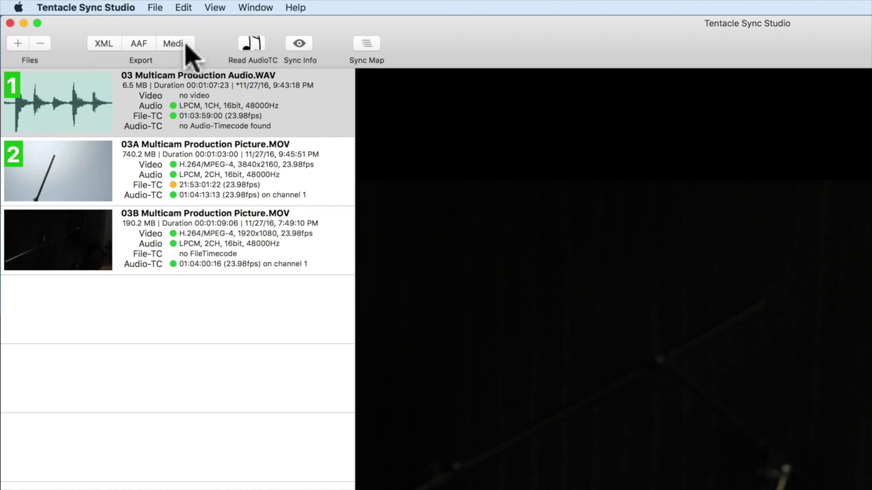
Save an XML for Premiere Pro export (23.98 FPS, 1080p, 48.0 kHz) as Untitled.xml in the 28 Timecode folder.
click(106, 47)
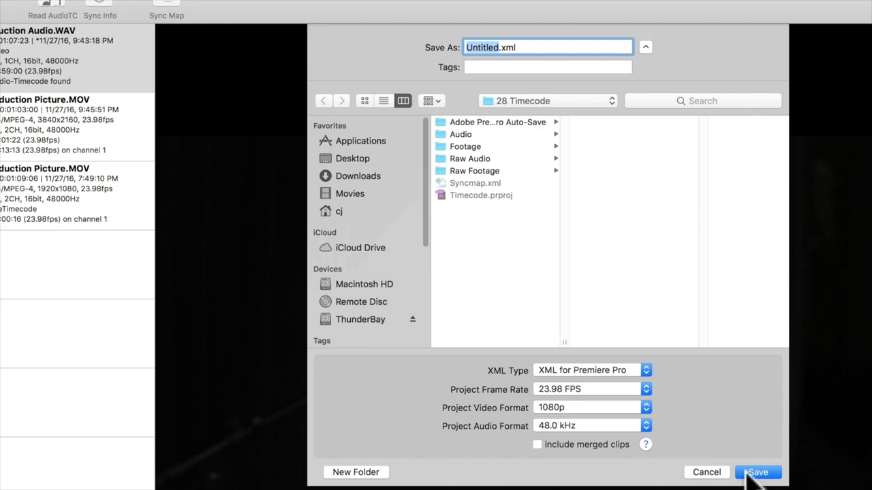
click(758, 472)
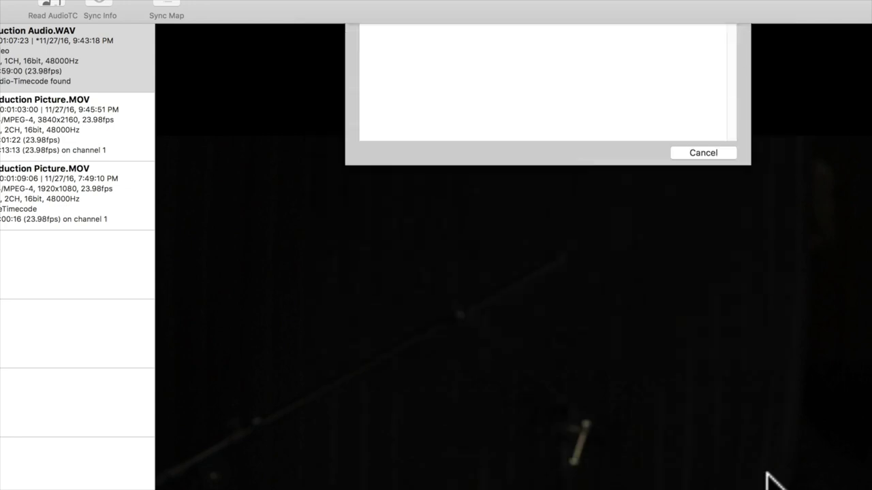
Dismiss the export notice, import Untitled.xml into Premiere Pro, and expand the Original Media bin.
click(701, 281)
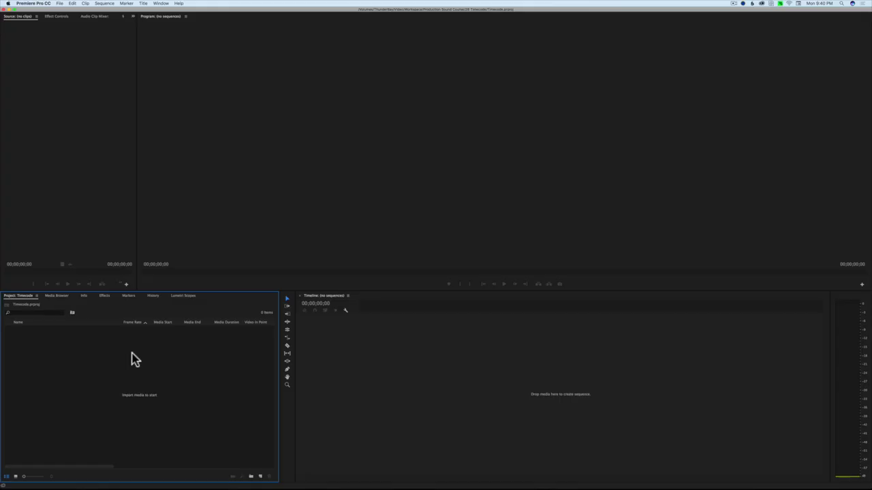
double_click(133, 353)
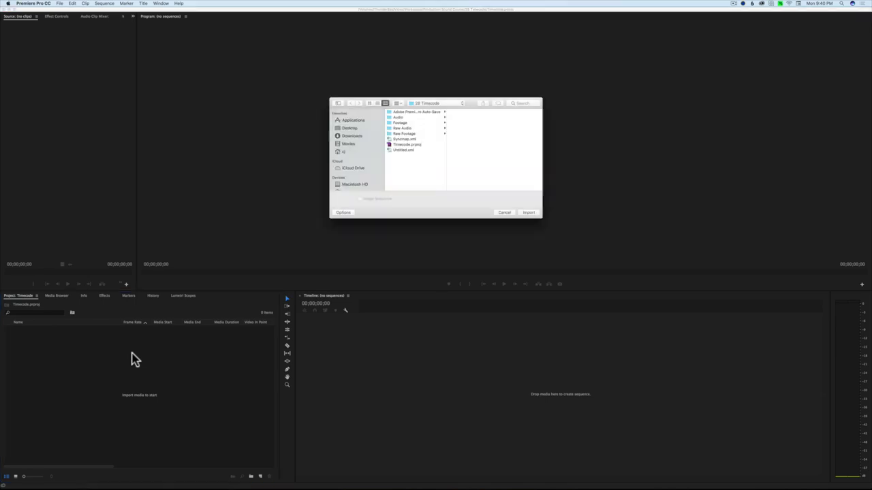
double_click(407, 139)
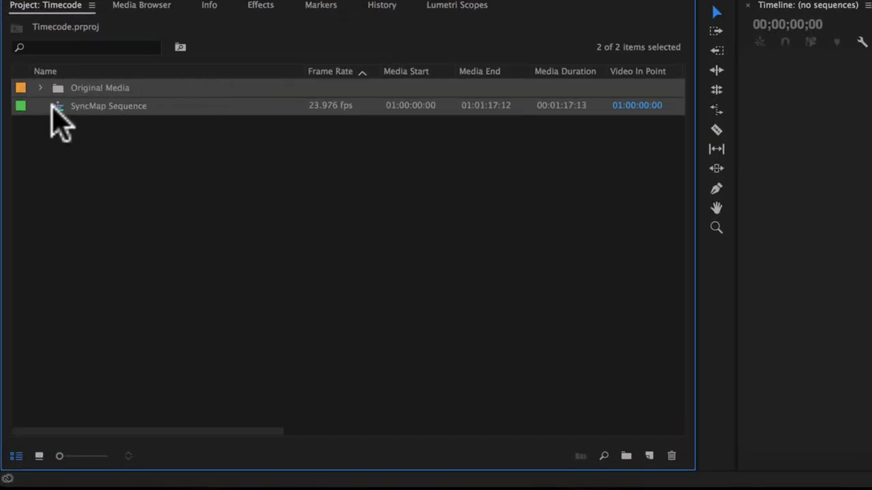
click(39, 87)
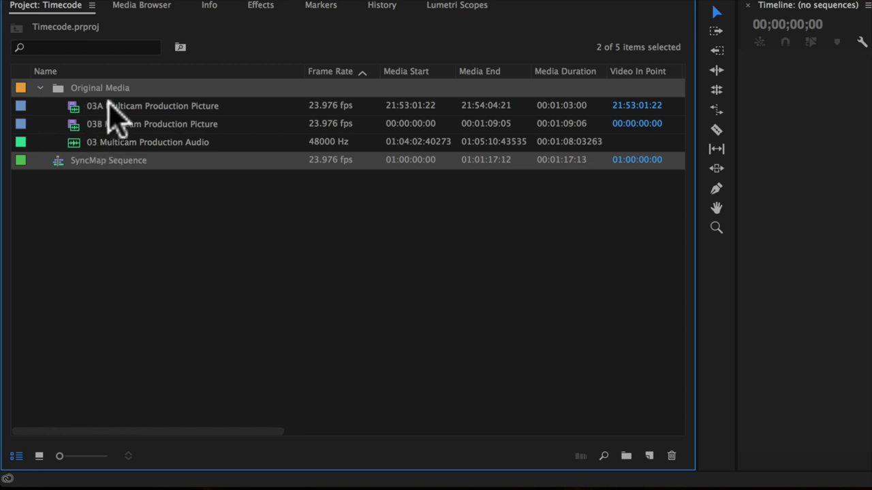
mouse_move(109, 116)
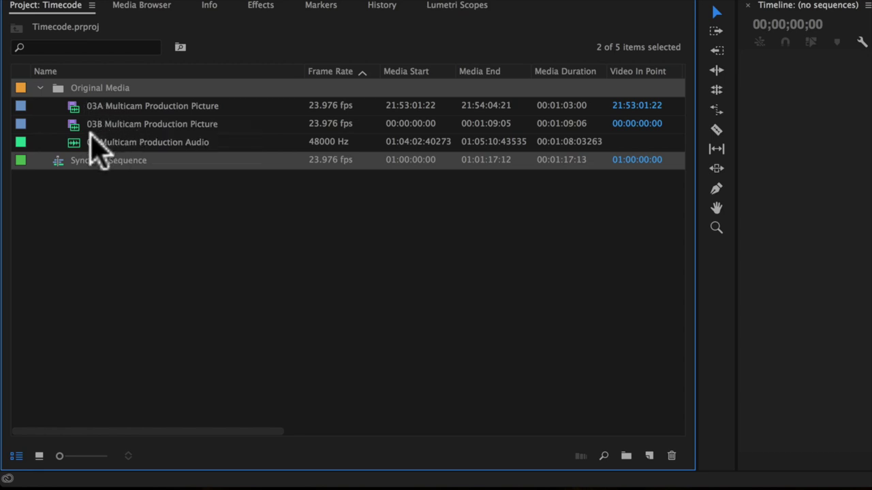
mouse_move(118, 136)
Open SyncMap Sequence and check sync, then select the 03A, 03B and audio clips.
double_click(59, 169)
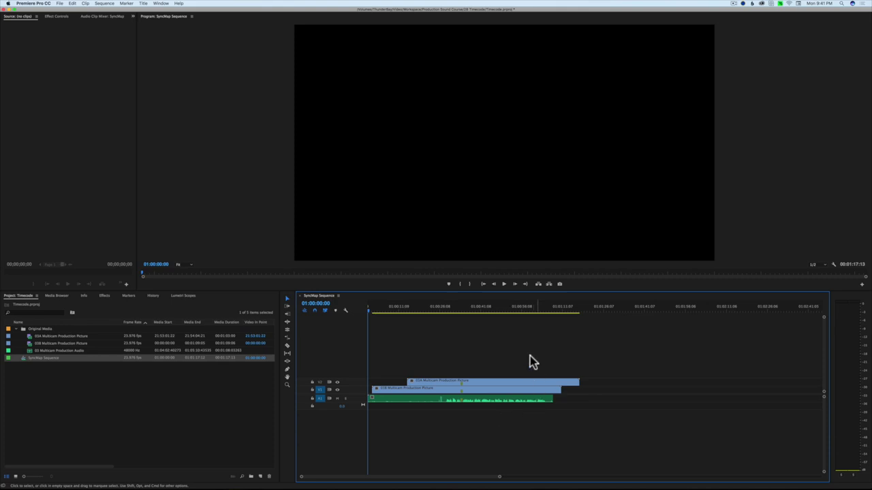
drag(438, 312, 444, 314)
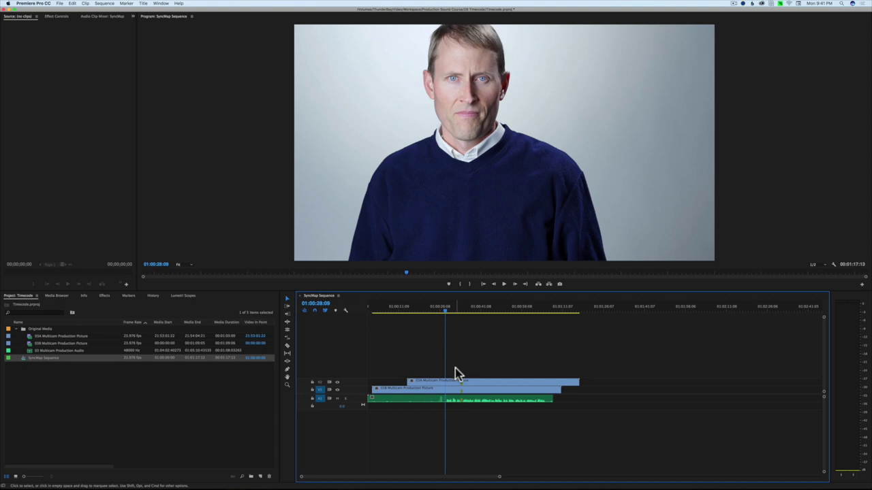
click(59, 337)
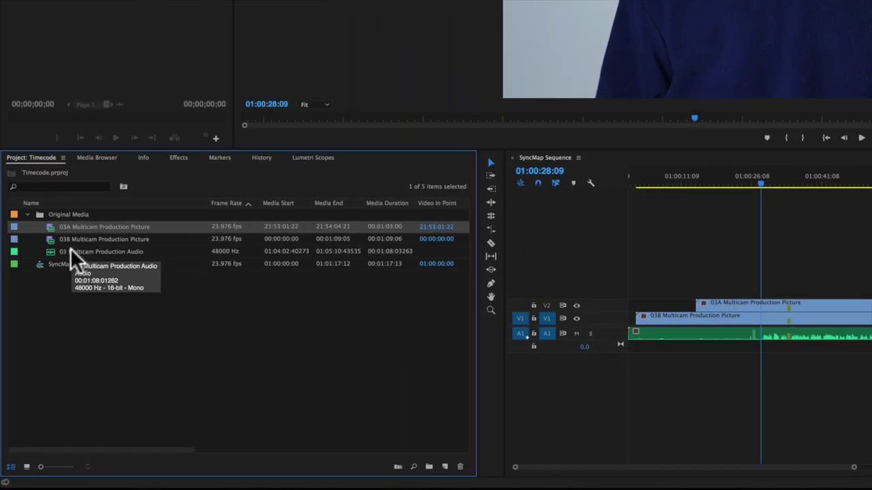
shift+click(70, 248)
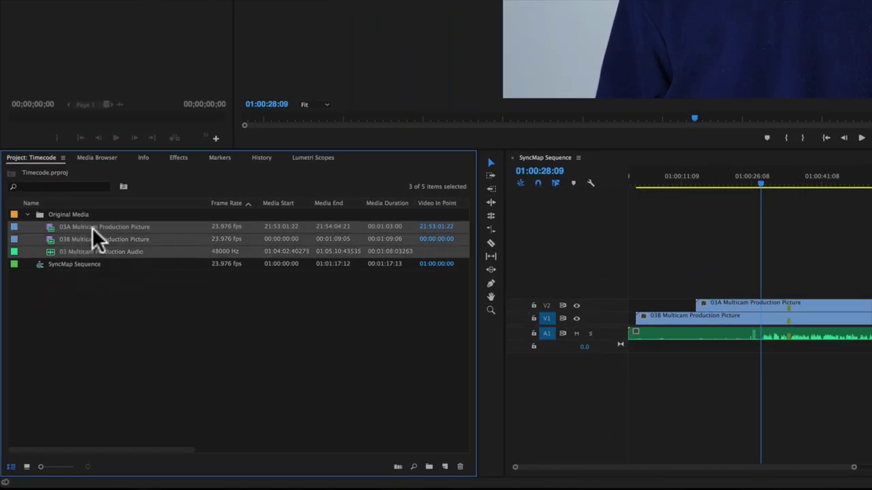
Open the Create Multi-Camera Source Sequence dialog for the selected clips, then cancel it.
right_click(92, 228)
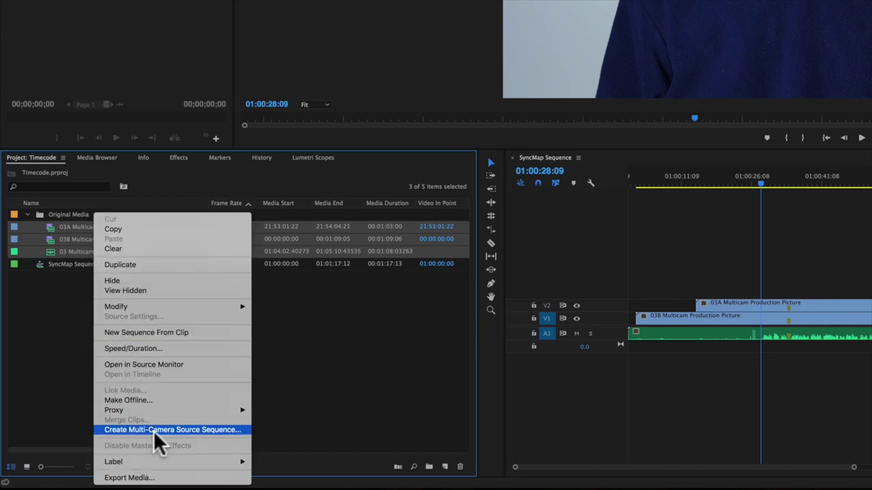
click(726, 247)
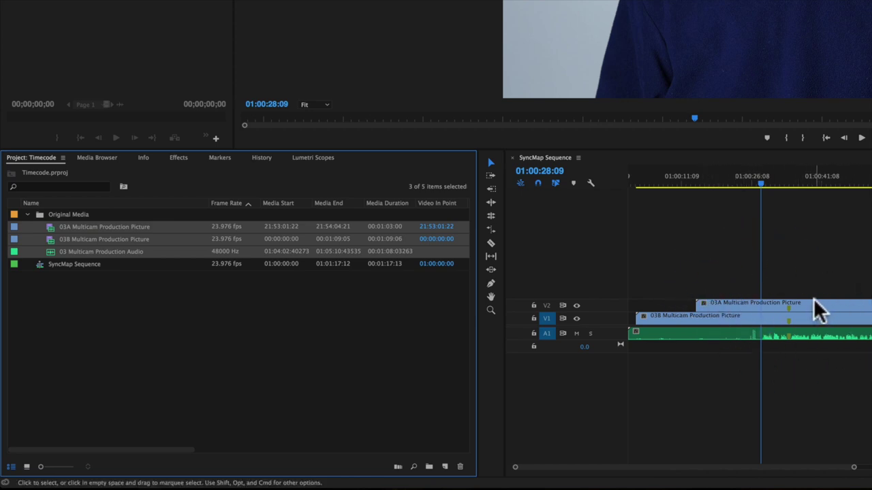
right_click(100, 245)
click(182, 430)
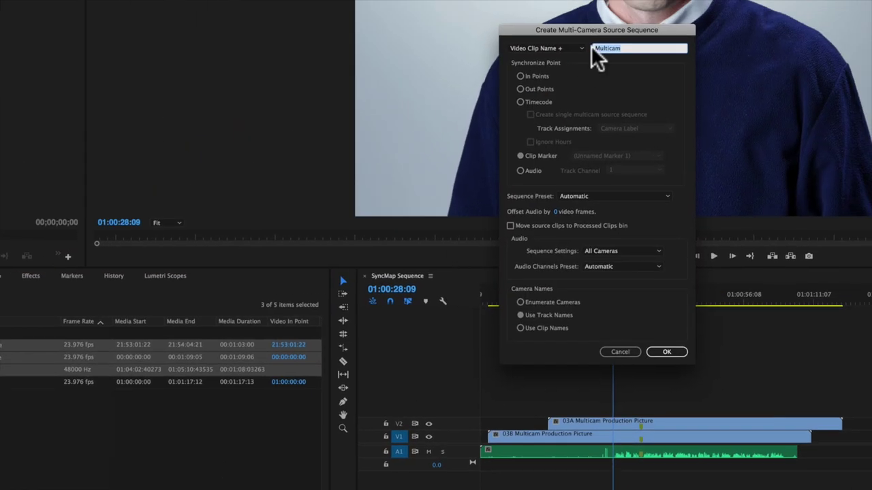
drag(561, 29, 548, 17)
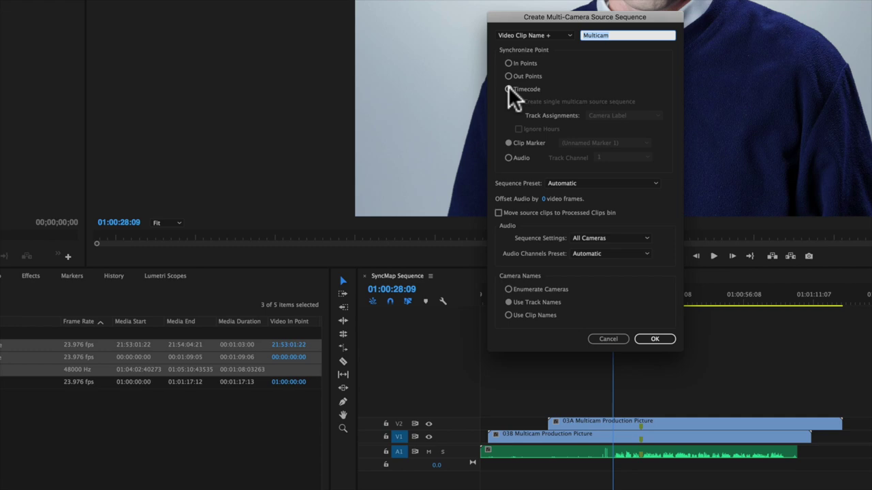
click(608, 339)
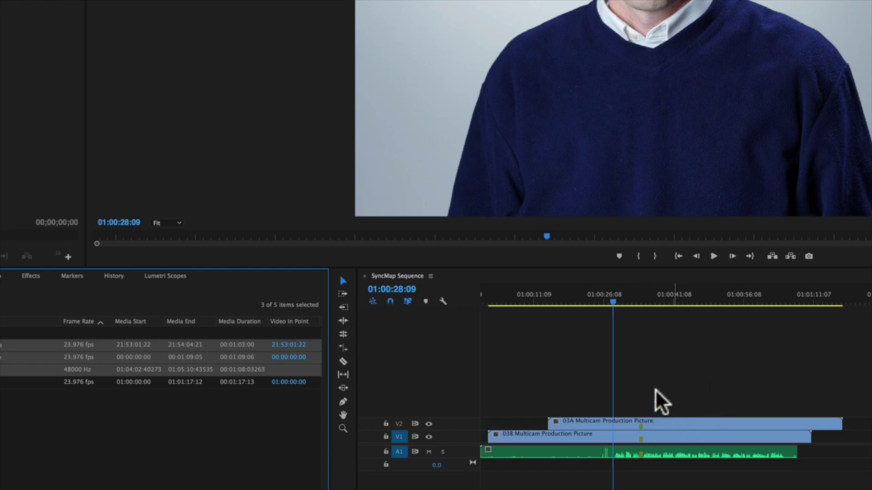
Move the playhead to 01:00:34:07 at the sync marks.
click(642, 300)
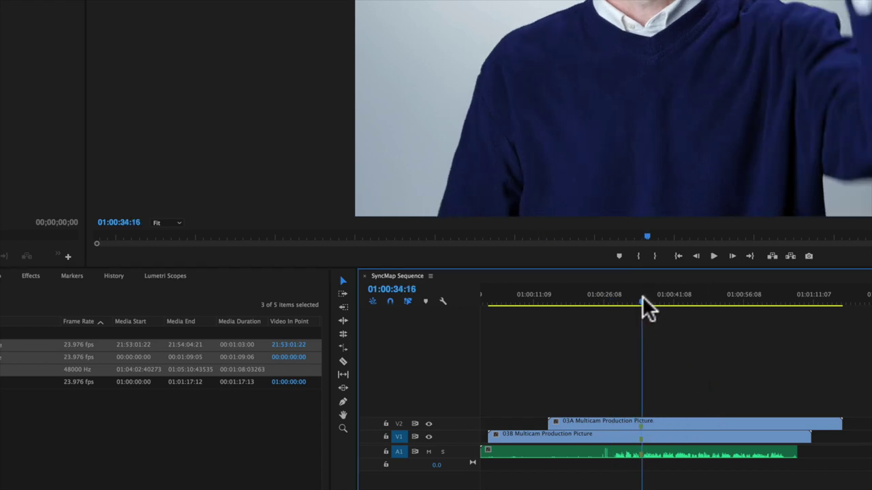
click(641, 298)
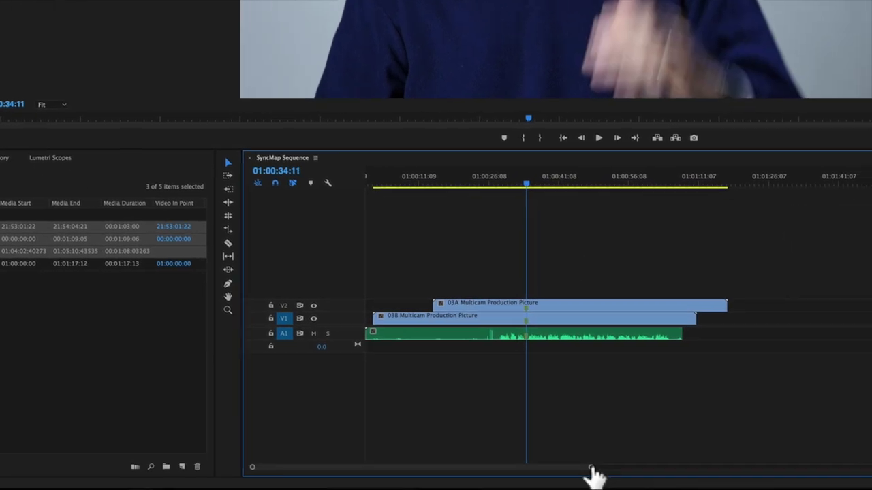
drag(594, 474, 307, 464)
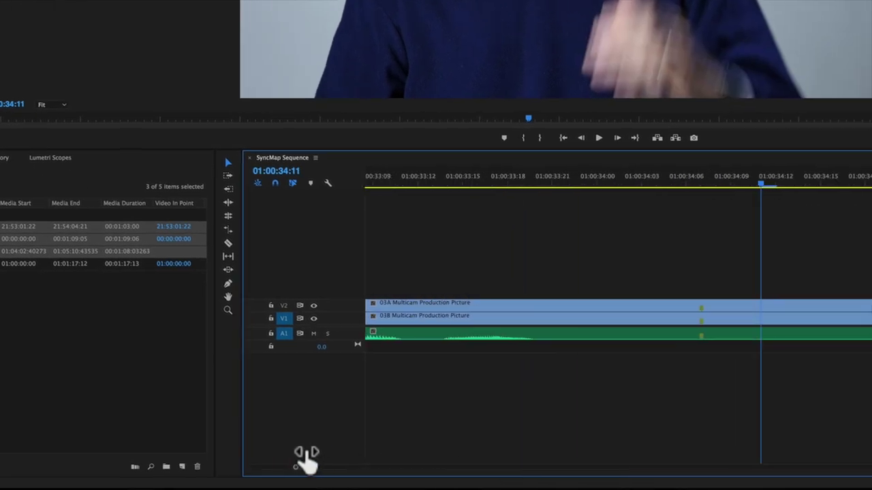
click(701, 183)
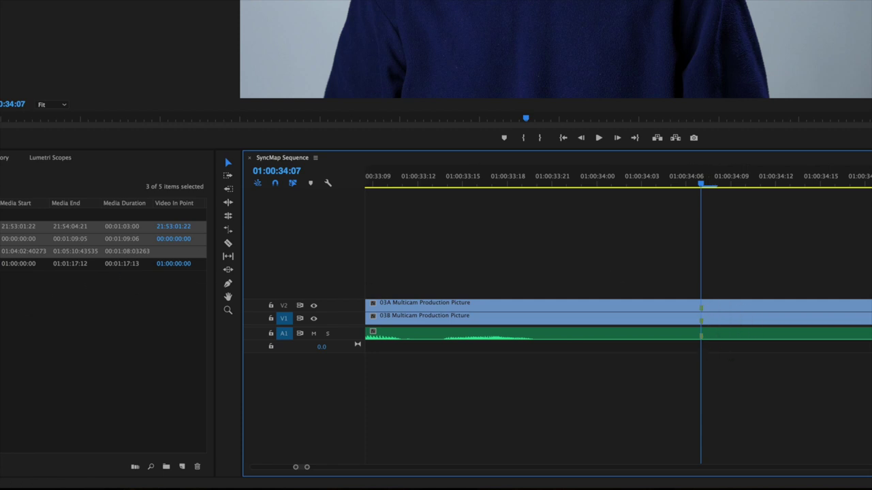
Create a multi-camera source sequence from 03A, 03B and the audio, synced by Clip Marker.
click(70, 226)
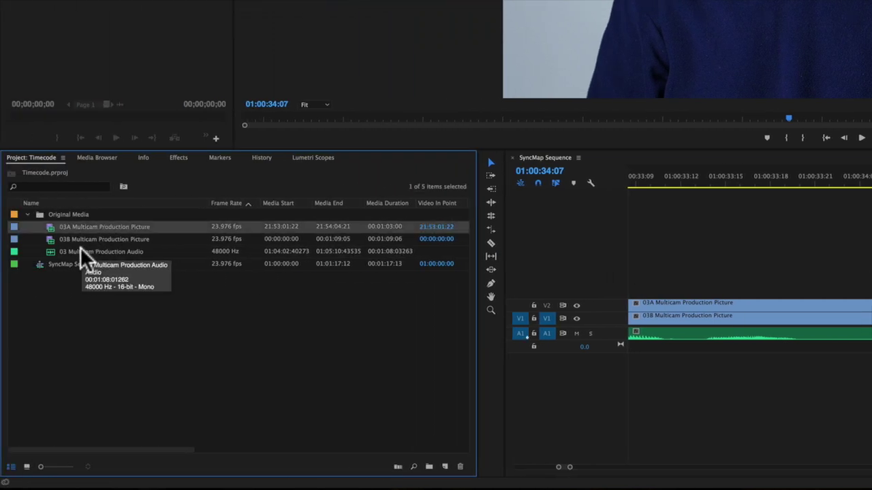
shift+click(80, 250)
right_click(91, 240)
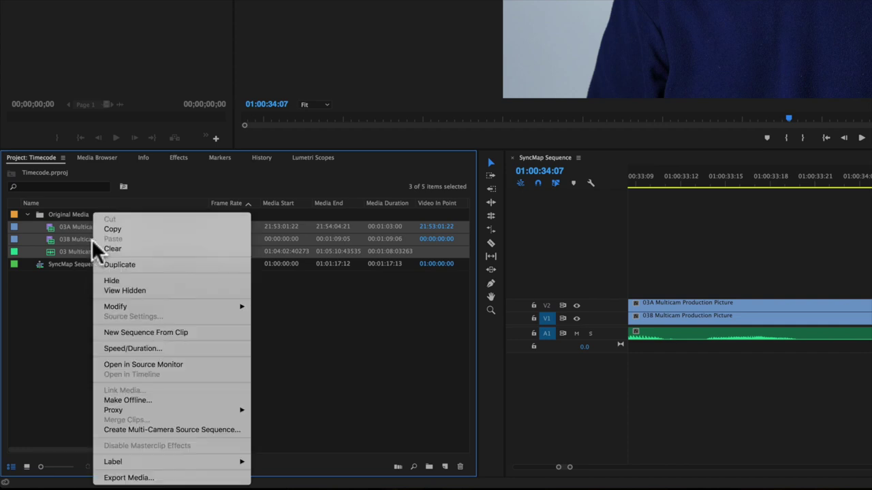
click(147, 428)
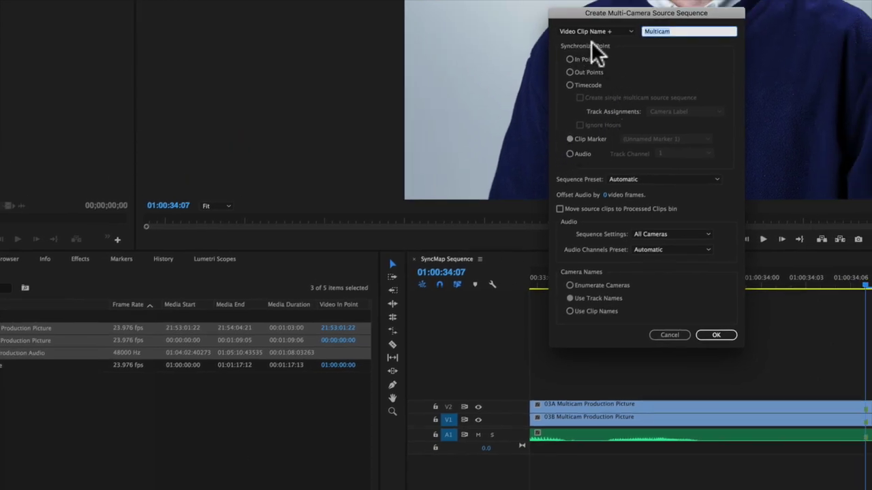
click(569, 139)
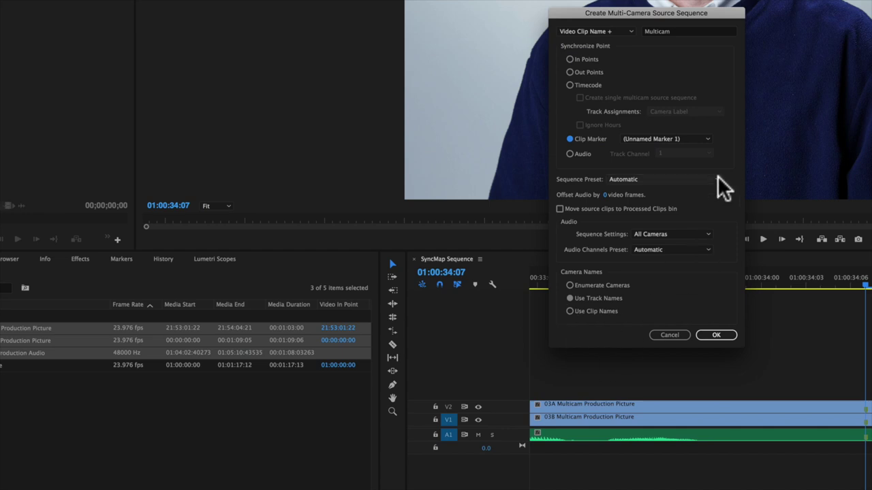
click(715, 334)
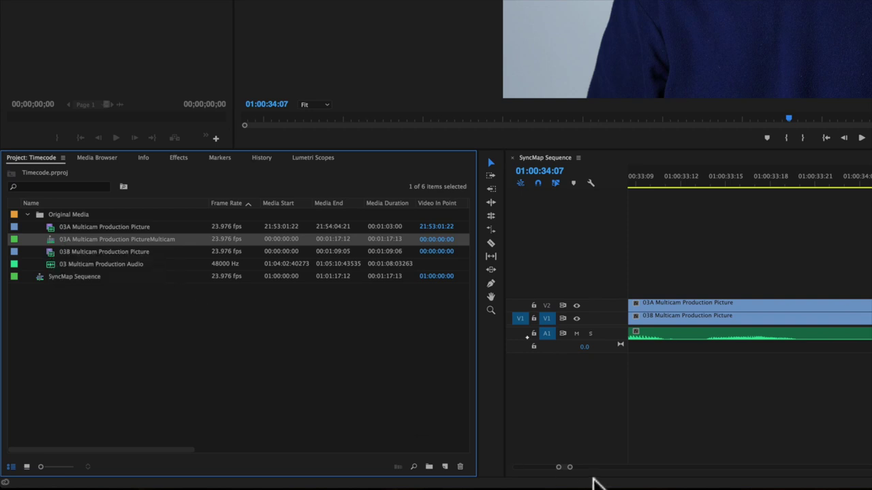
Place the multicam clip in SyncMap Sequence after the existing clips.
drag(569, 468, 834, 469)
drag(60, 242, 871, 315)
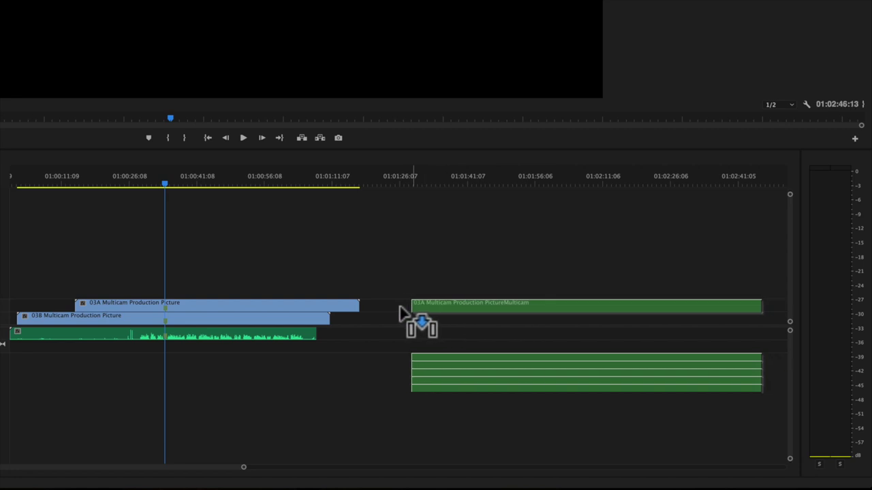
mouse_move(401, 310)
mouse_down()
mouse_move(389, 312)
mouse_move(391, 304)
mouse_up()
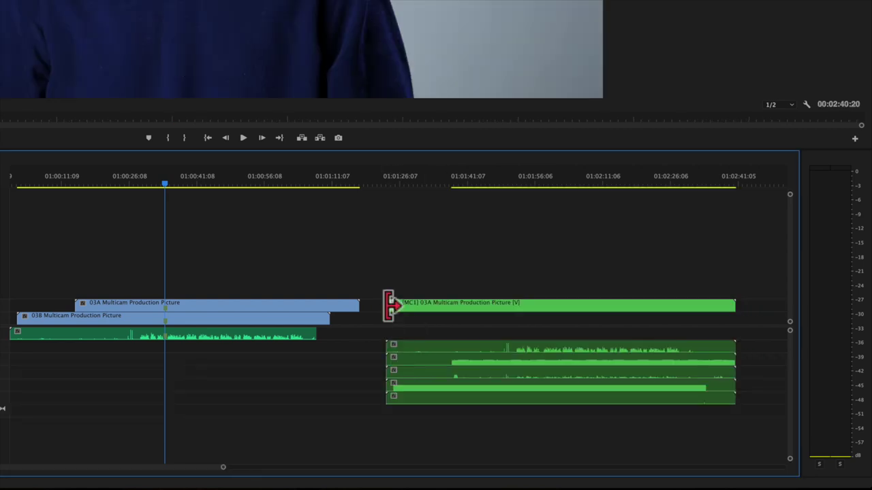
drag(413, 342, 411, 328)
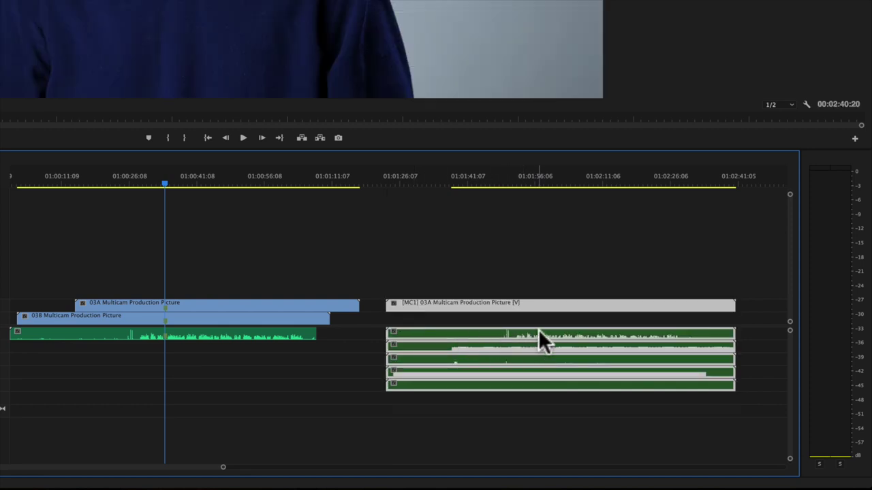
Unlink the multicam clip's video from its audio.
click(538, 409)
click(523, 361)
right_click(523, 360)
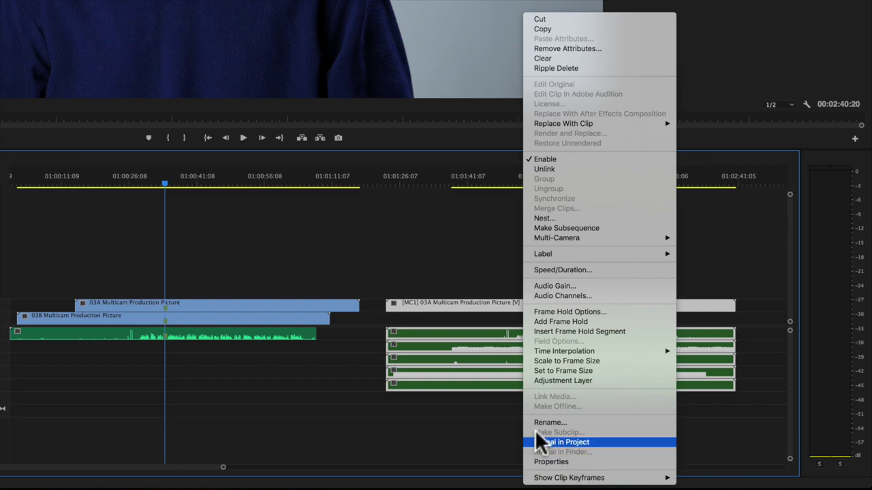
click(556, 169)
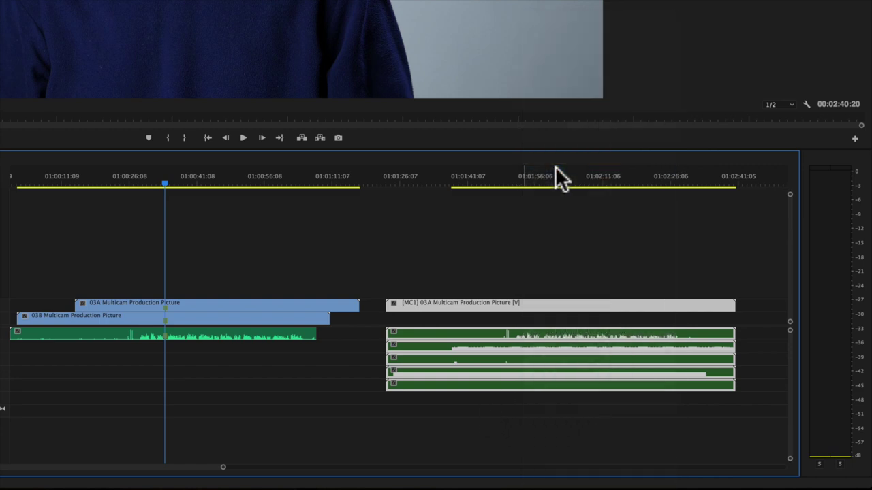
click(530, 408)
Delete the extra multicam audio clips, keeping one audio track.
click(521, 386)
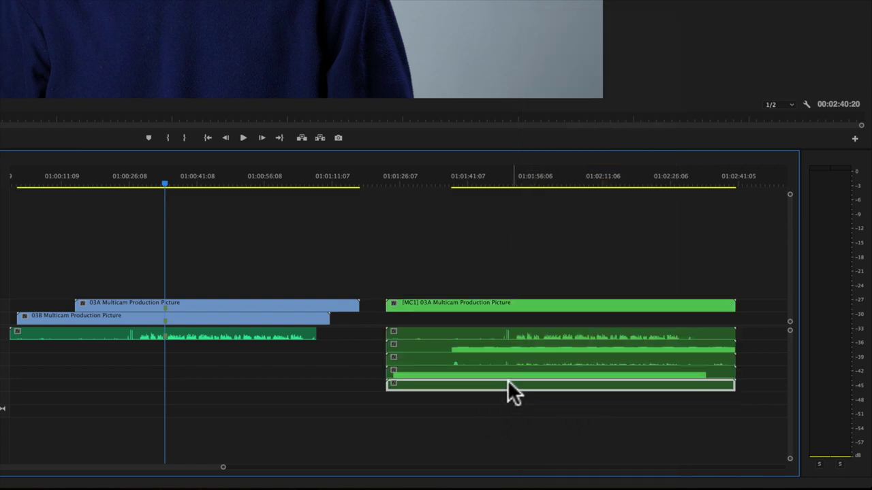
drag(502, 384, 506, 373)
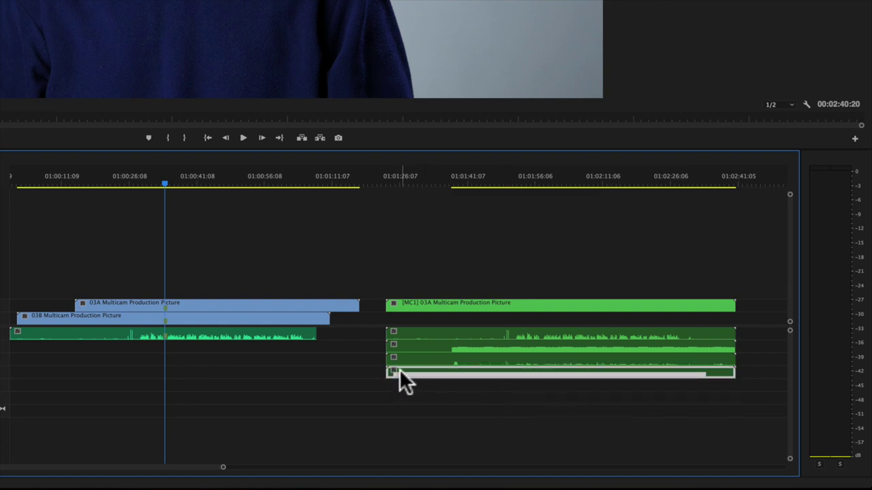
drag(673, 373, 603, 356)
key(Delete)
click(520, 347)
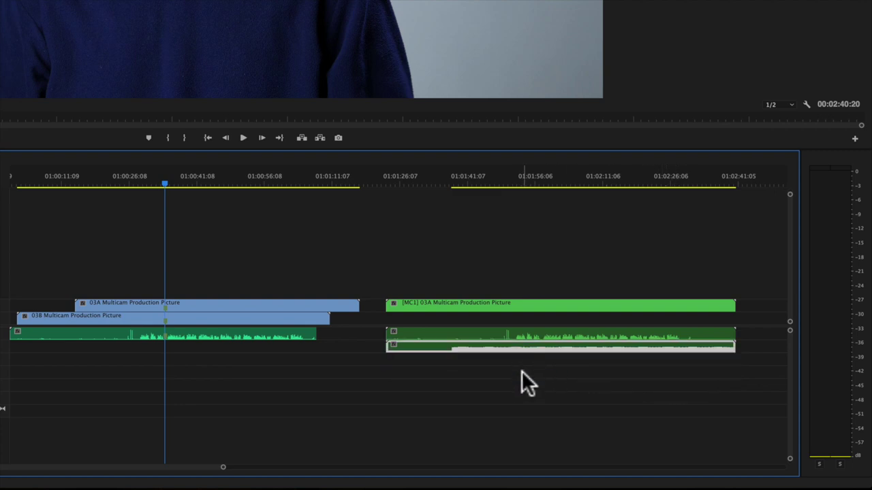
key(Delete)
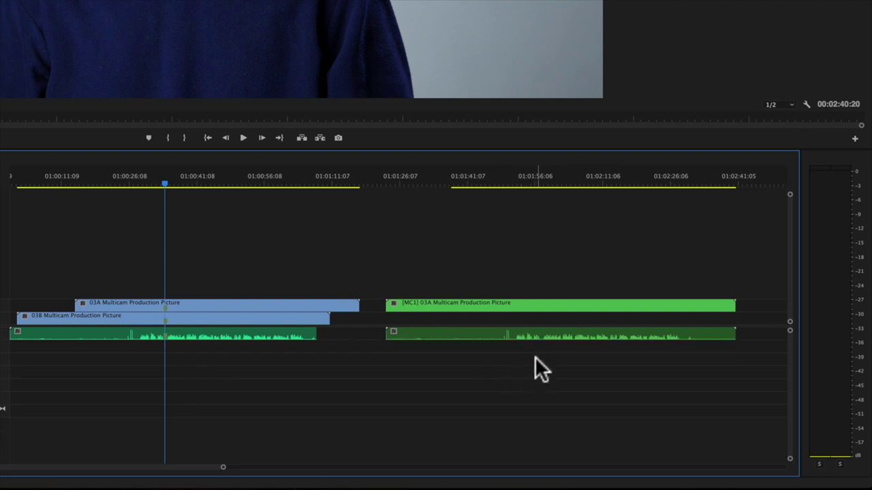
drag(587, 394, 531, 306)
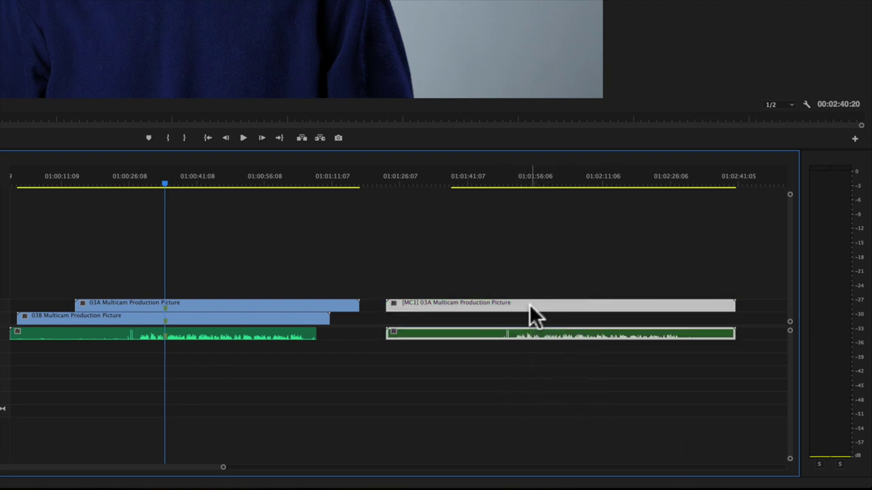
Relink the multicam clip, trim both ends inward, and switch the Program Monitor to Multi-Camera view.
right_click(530, 304)
click(561, 183)
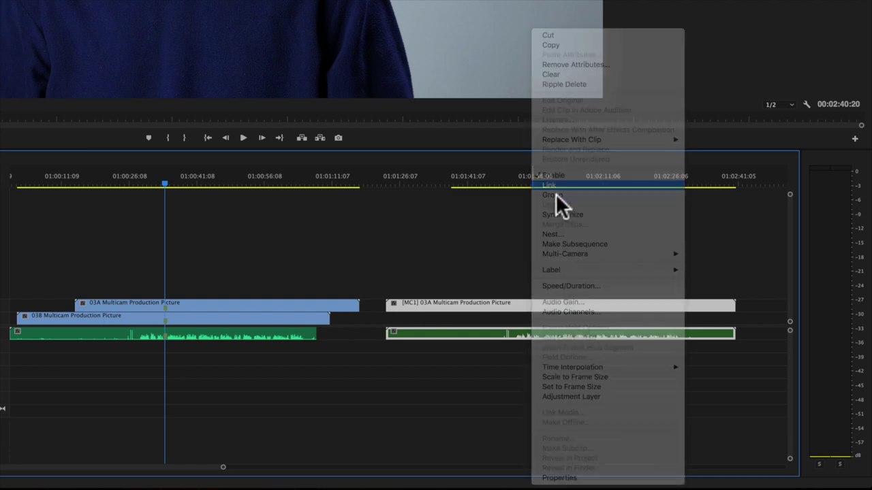
drag(393, 301, 513, 302)
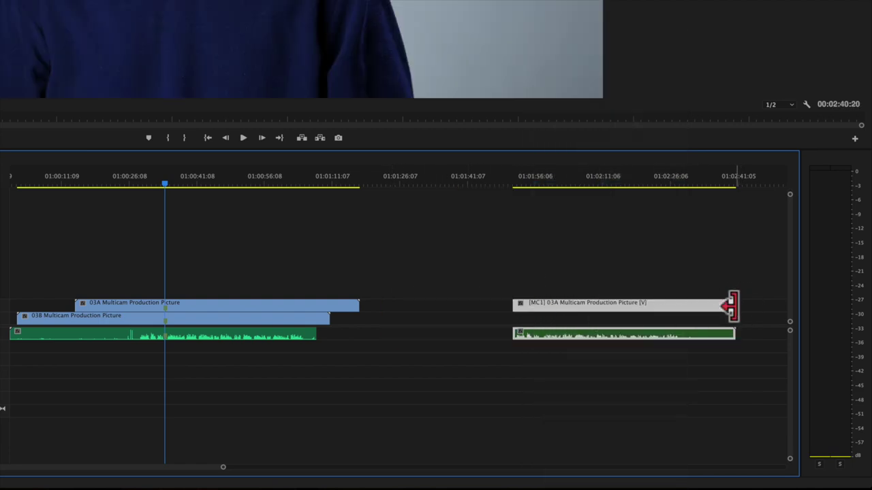
drag(732, 306, 675, 308)
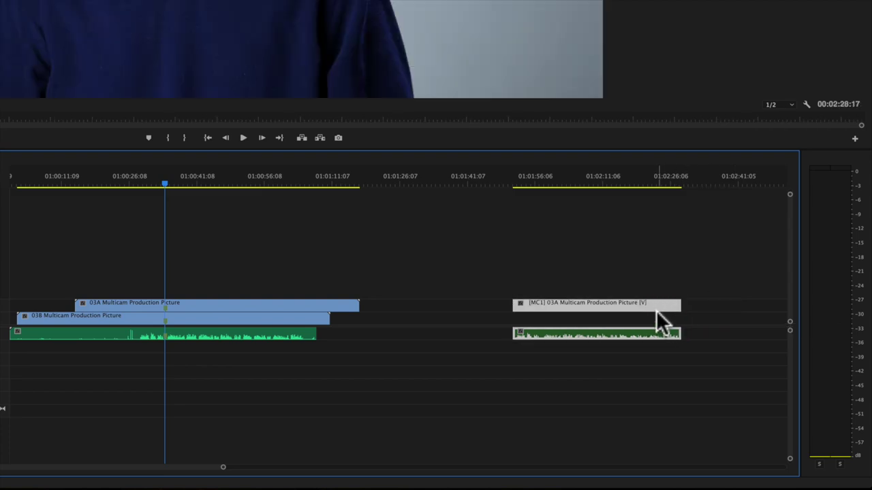
click(805, 103)
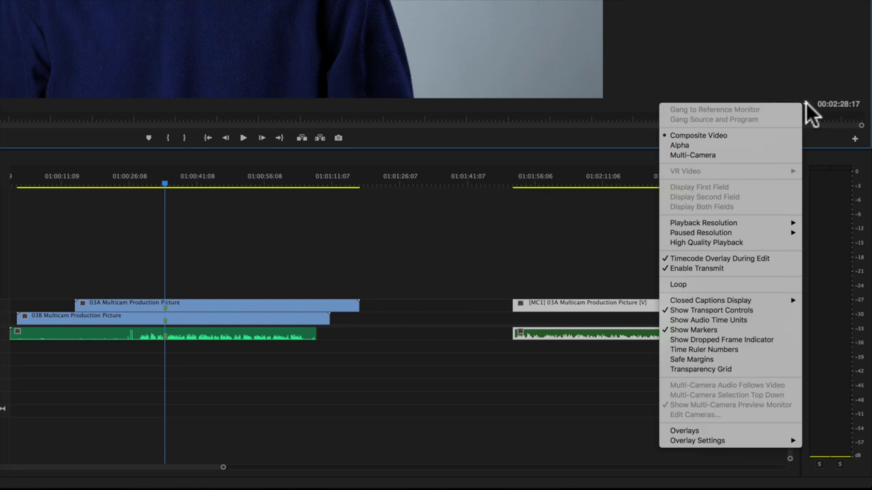
click(724, 157)
click(555, 178)
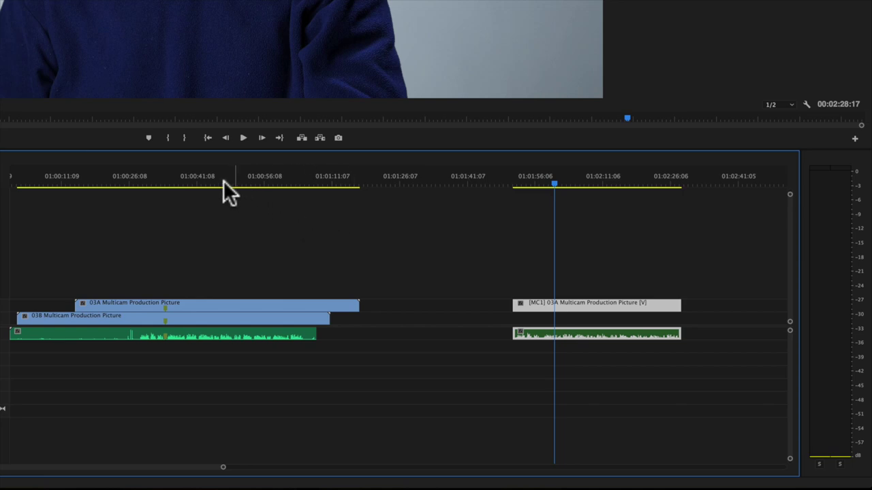
drag(156, 175, 166, 176)
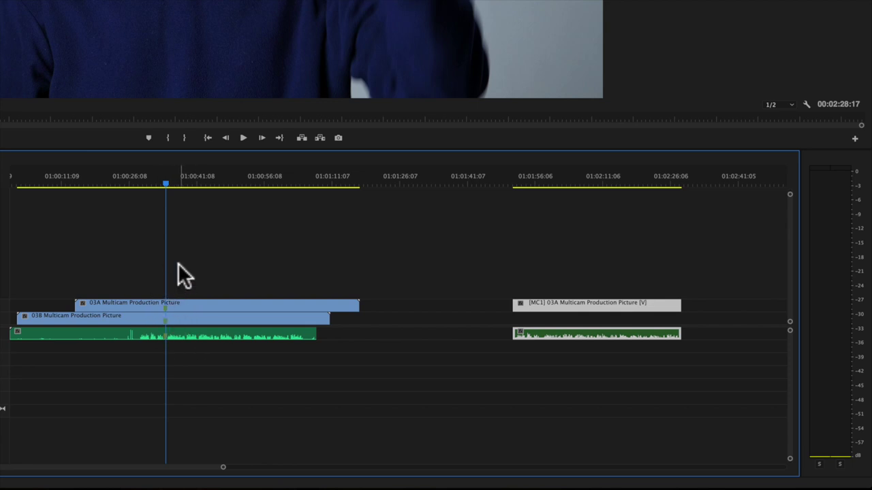
mouse_move(272, 480)
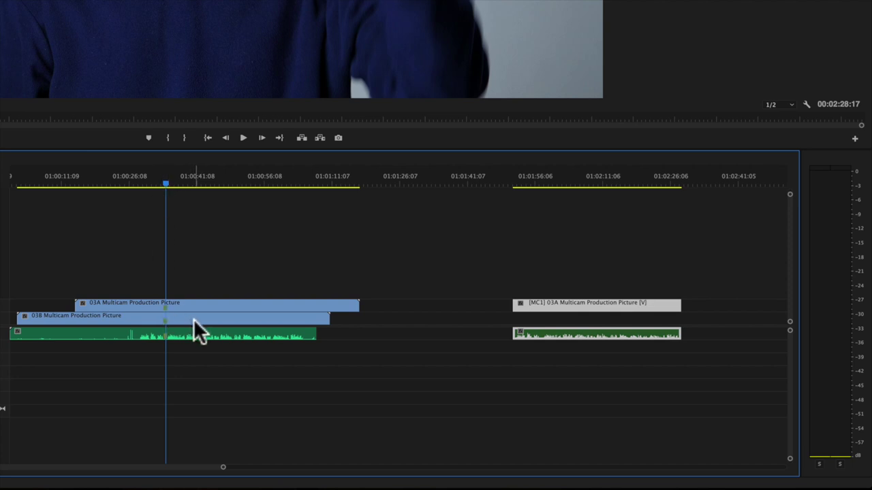
mouse_move(201, 317)
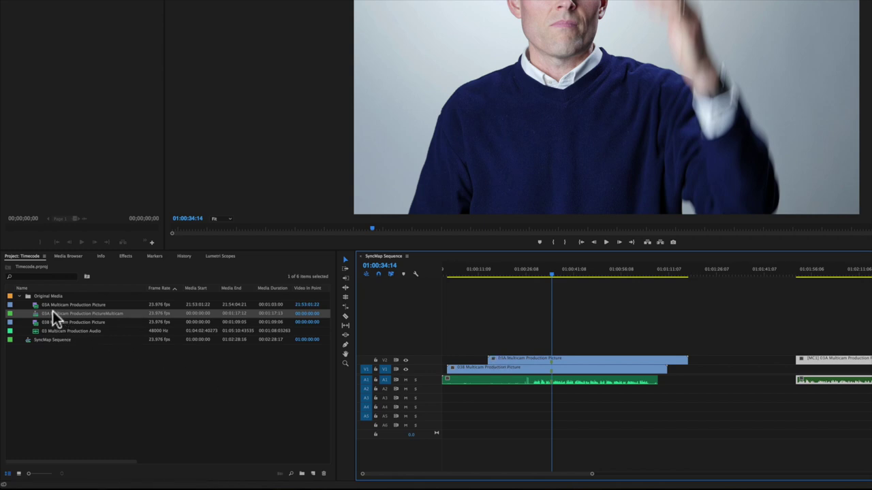
click(57, 304)
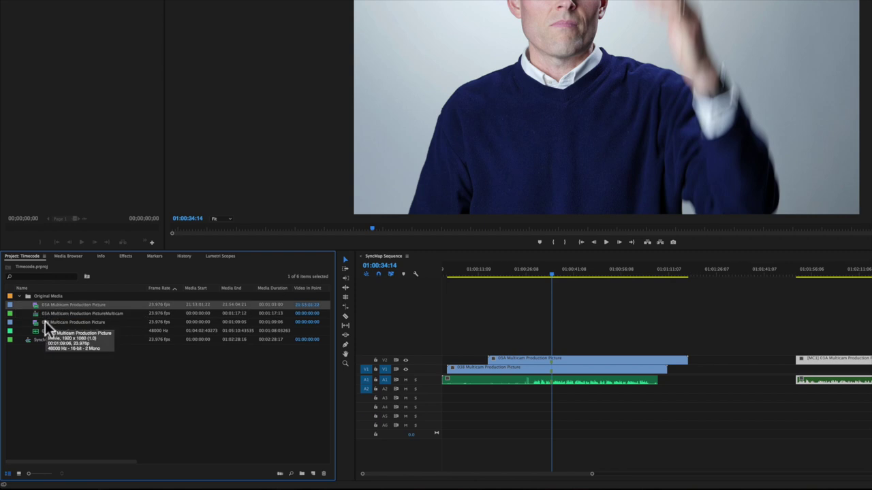
super+click(45, 321)
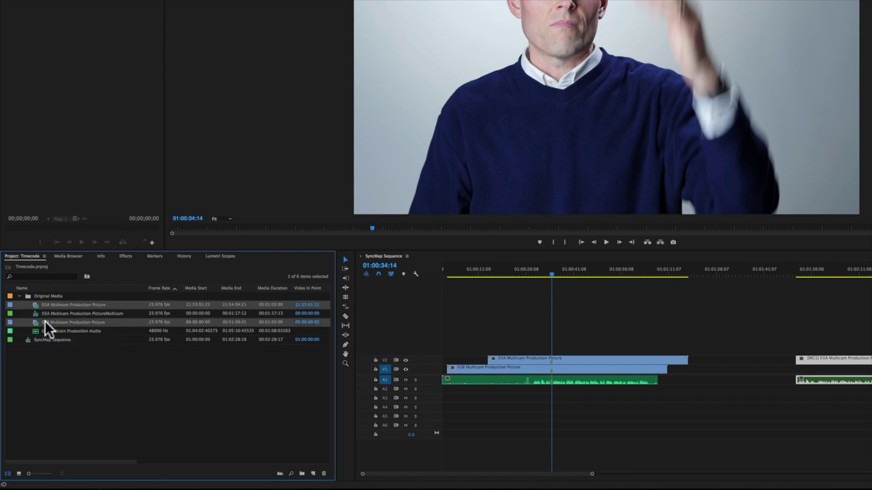
right_click(45, 321)
click(45, 329)
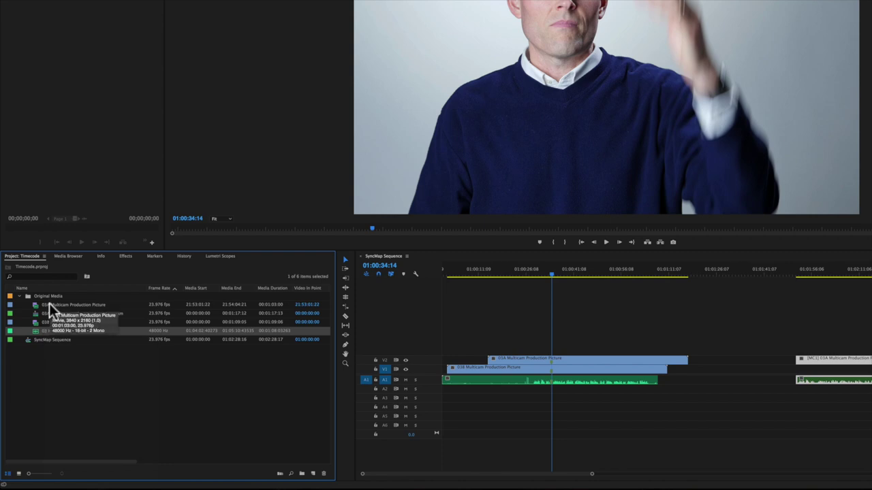
super+click(49, 303)
right_click(49, 303)
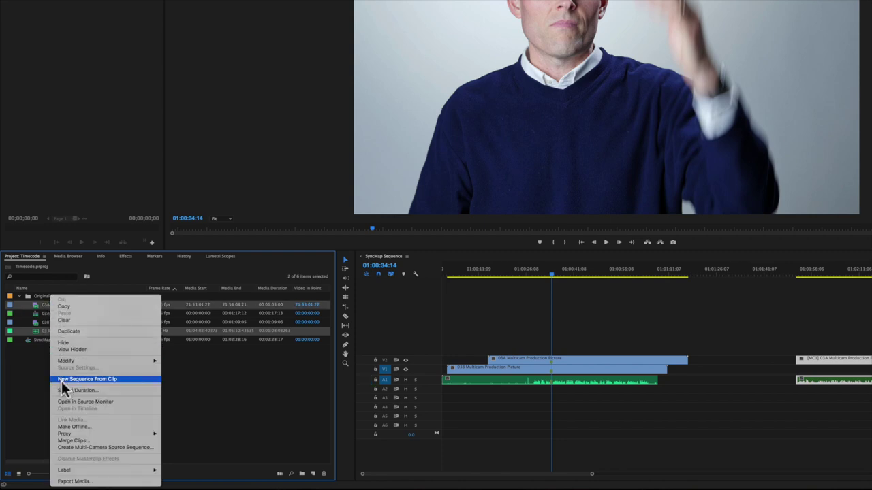
click(91, 437)
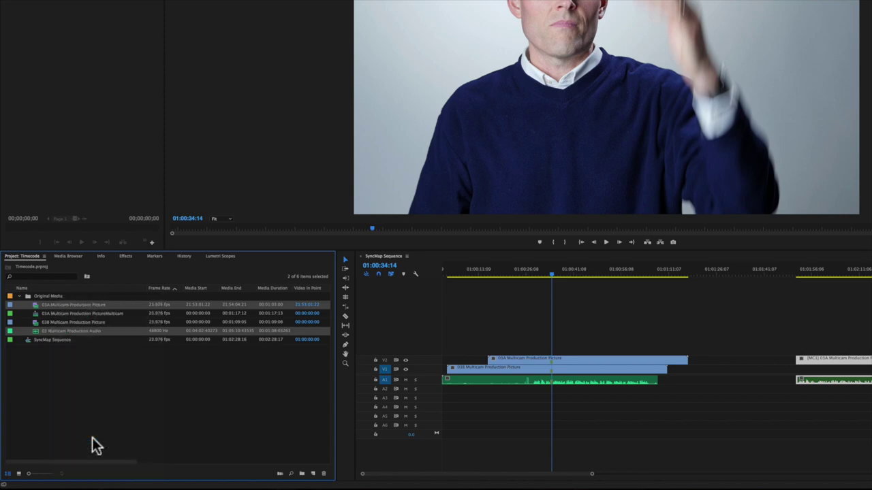
drag(503, 135, 871, 166)
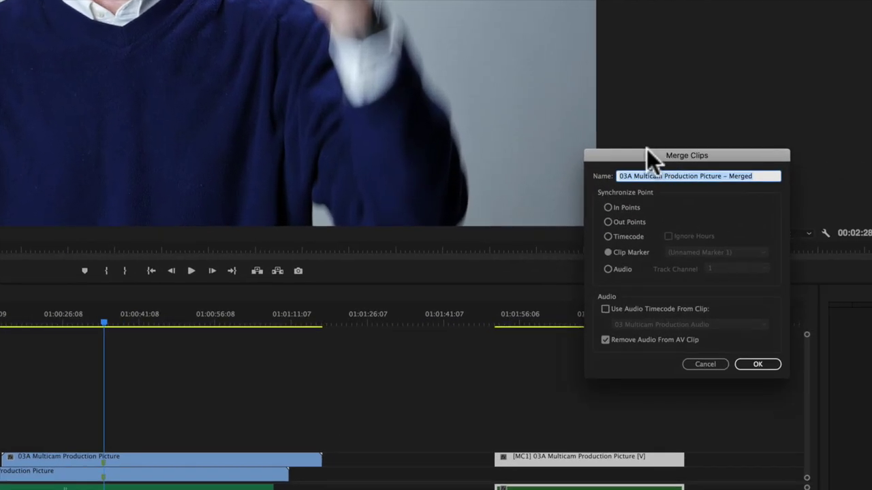
drag(636, 150, 649, 135)
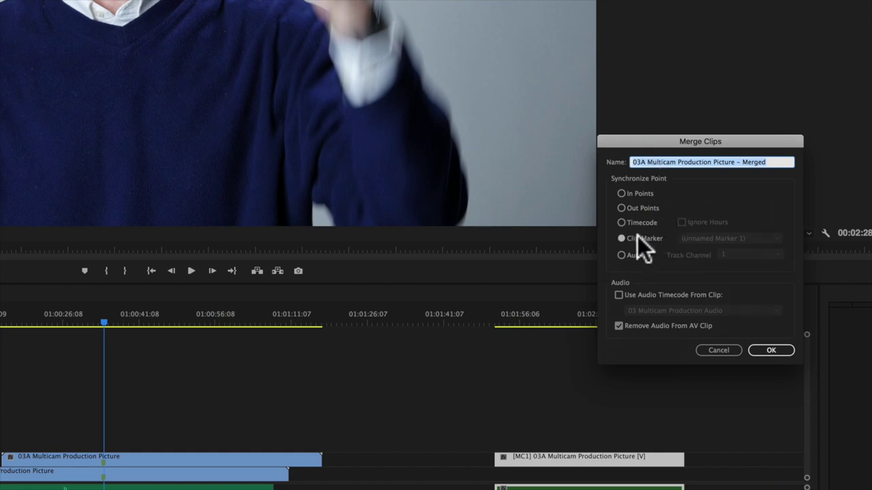
drag(648, 140, 647, 138)
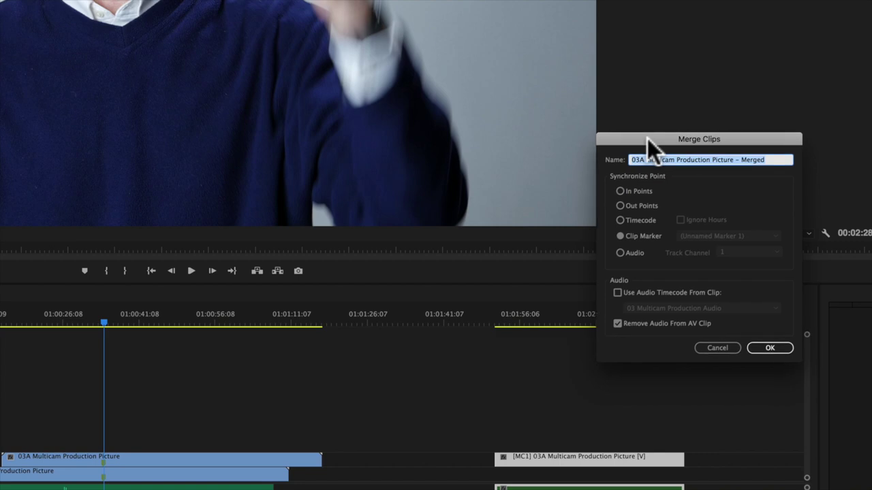
click(717, 344)
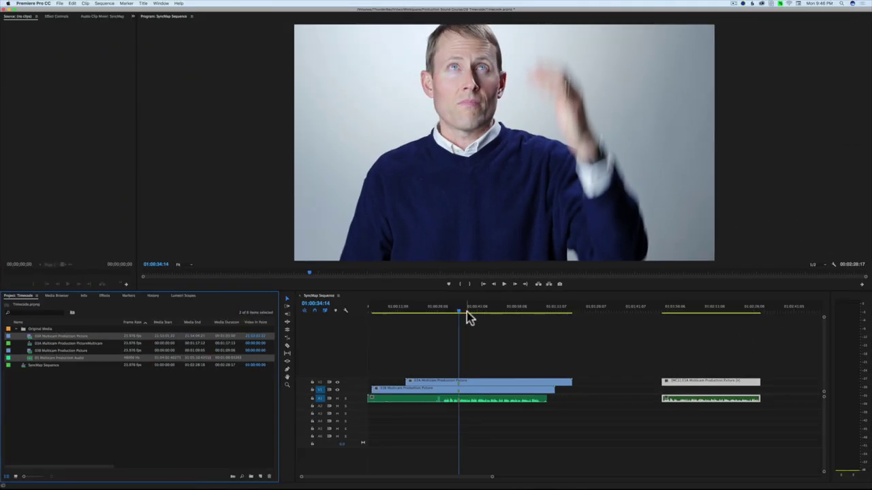